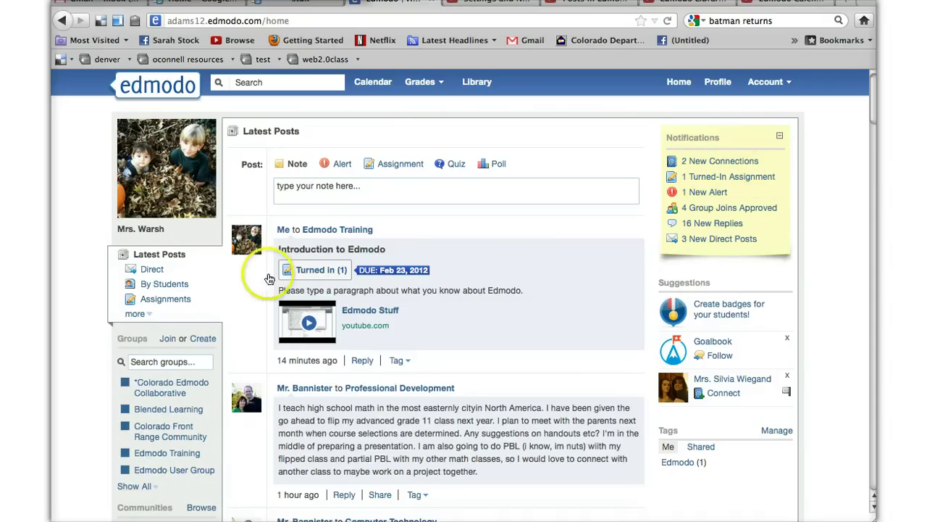
Open the District Admin submission turned in for the Introduction to Edmodo assignment
click(311, 272)
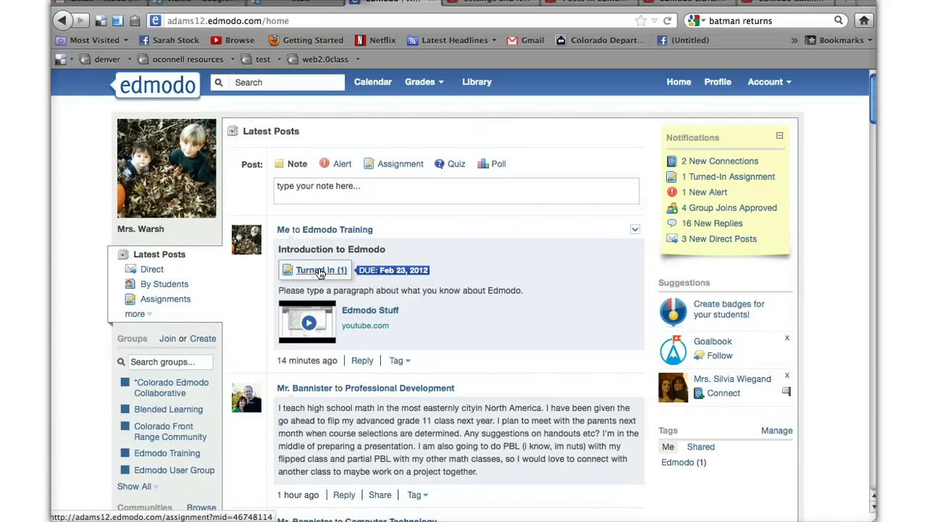
click(329, 271)
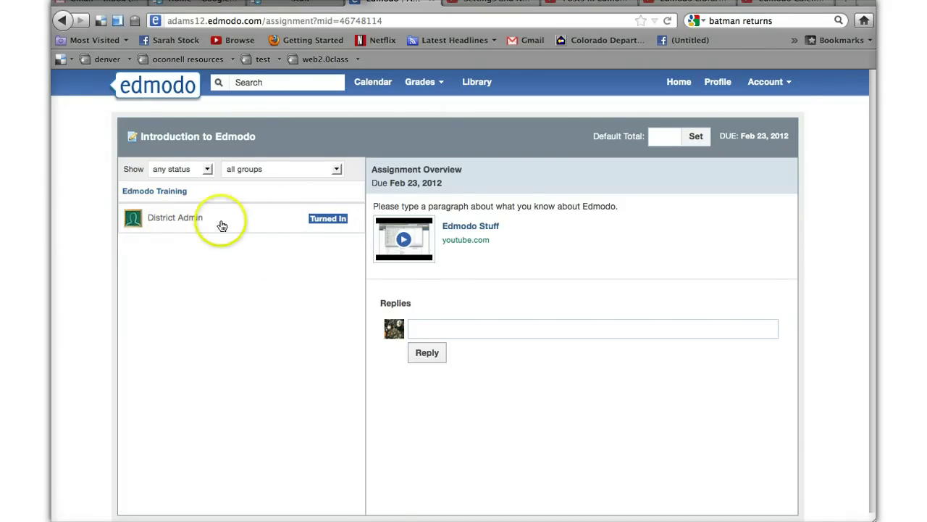
click(246, 226)
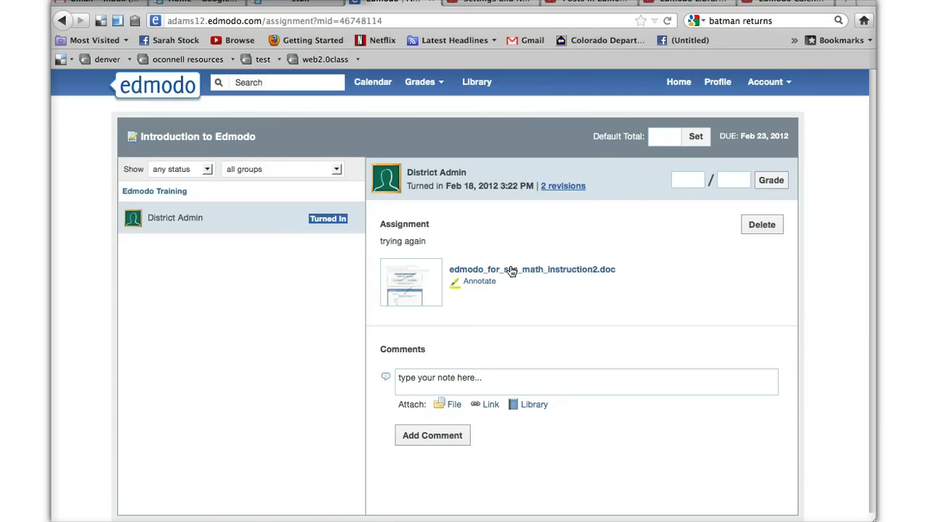
click(418, 379)
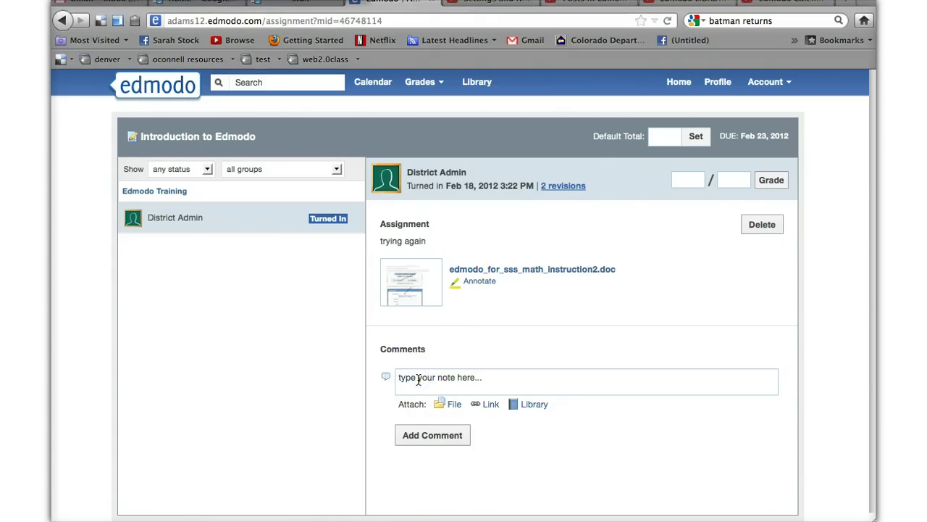
click(419, 378)
click(422, 443)
click(769, 181)
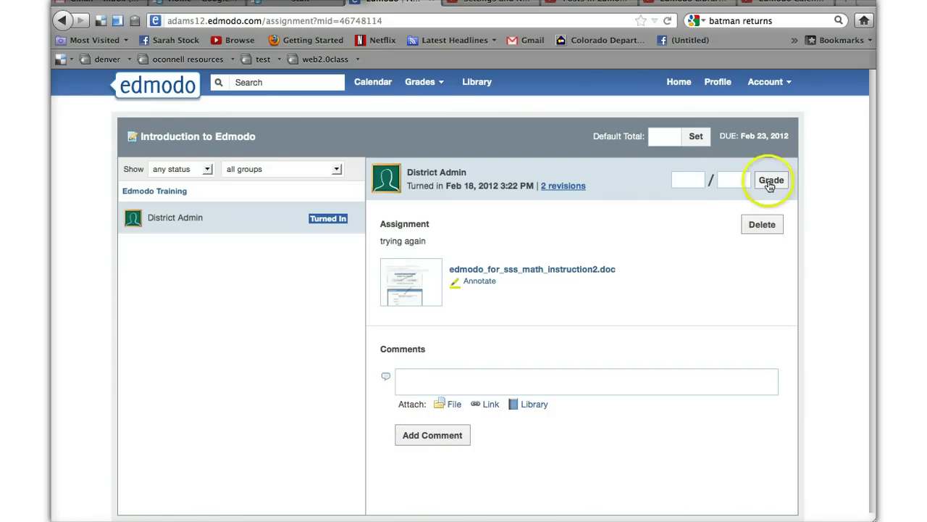
Grade the District Admin submission 15 out of 20
click(686, 179)
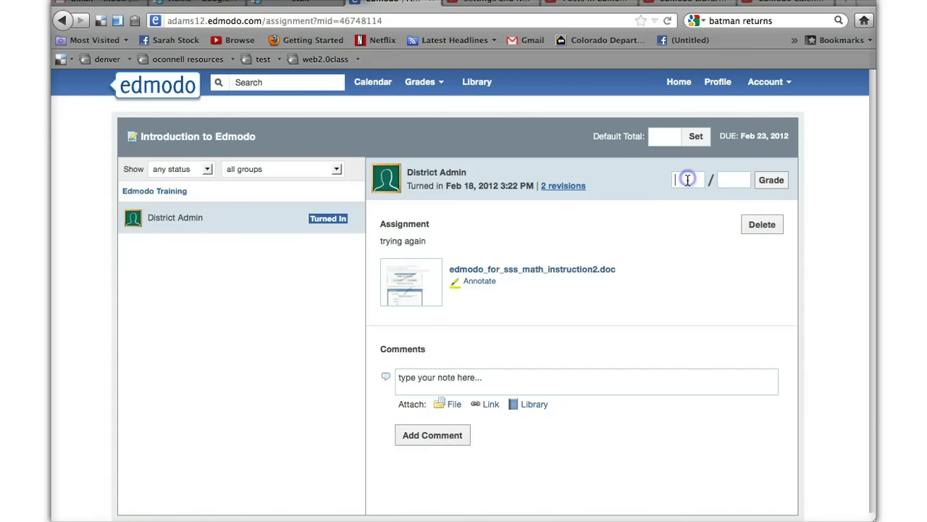
text(15)
click(725, 180)
text(20)
click(776, 183)
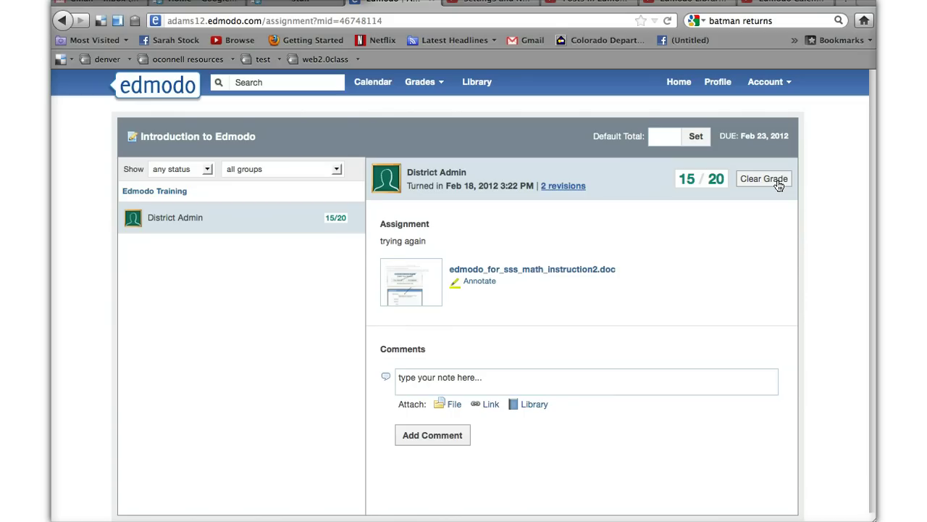
click(338, 225)
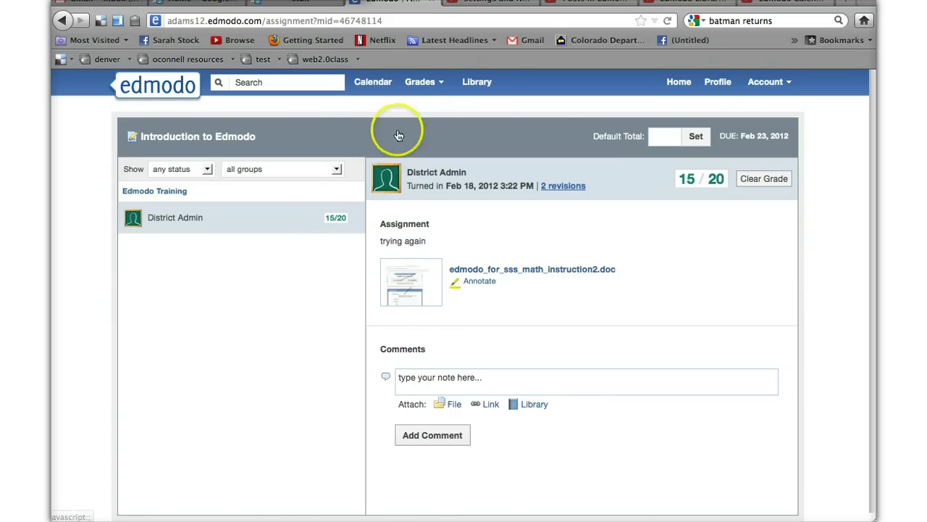
Open the gradebook for the Edmodo Training group
click(423, 83)
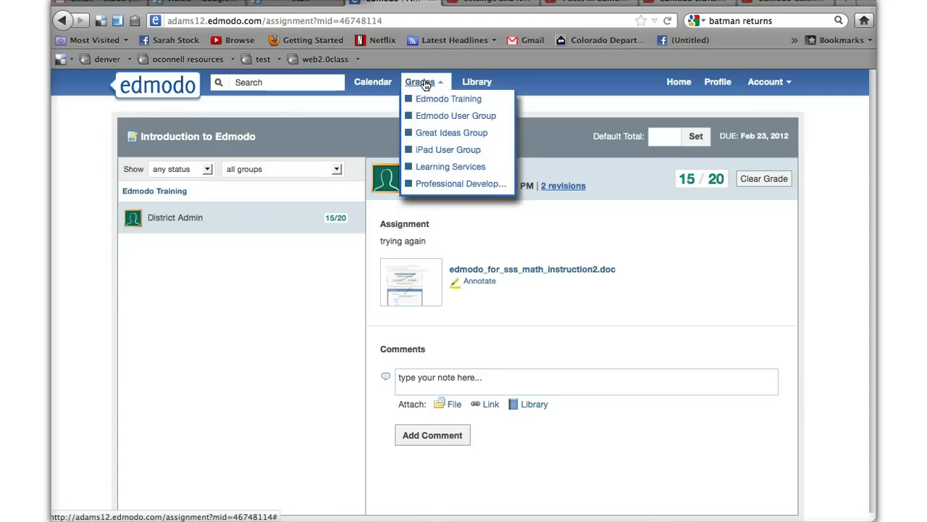
click(435, 128)
click(432, 98)
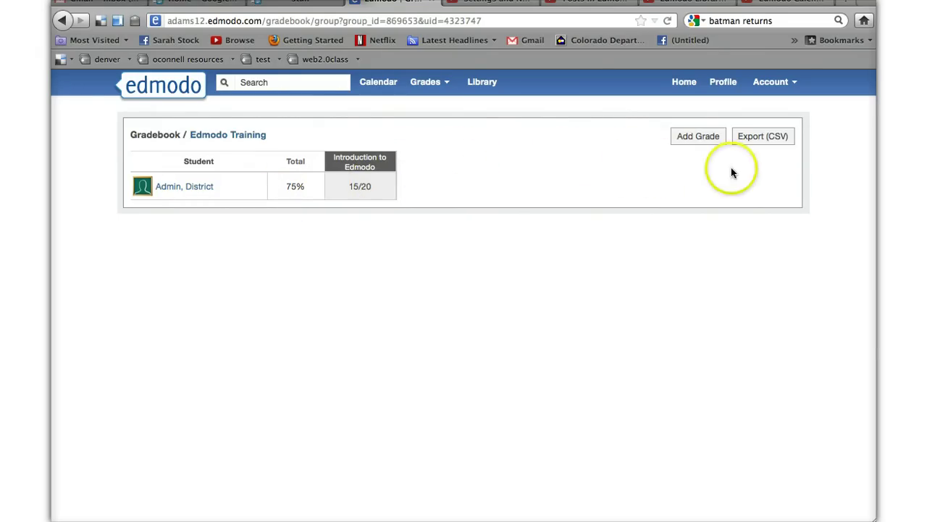
View the form for adding a grade, close it without adding one, and return to the home page
click(689, 139)
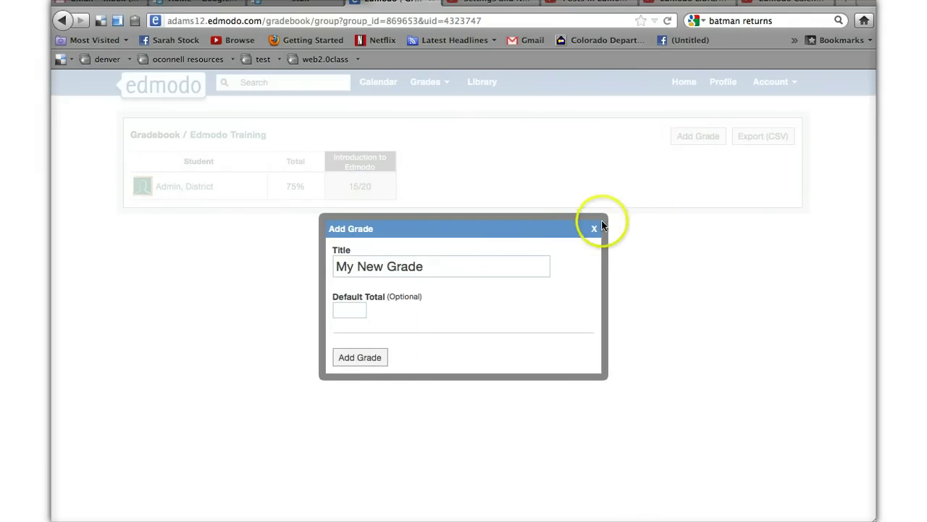
click(595, 228)
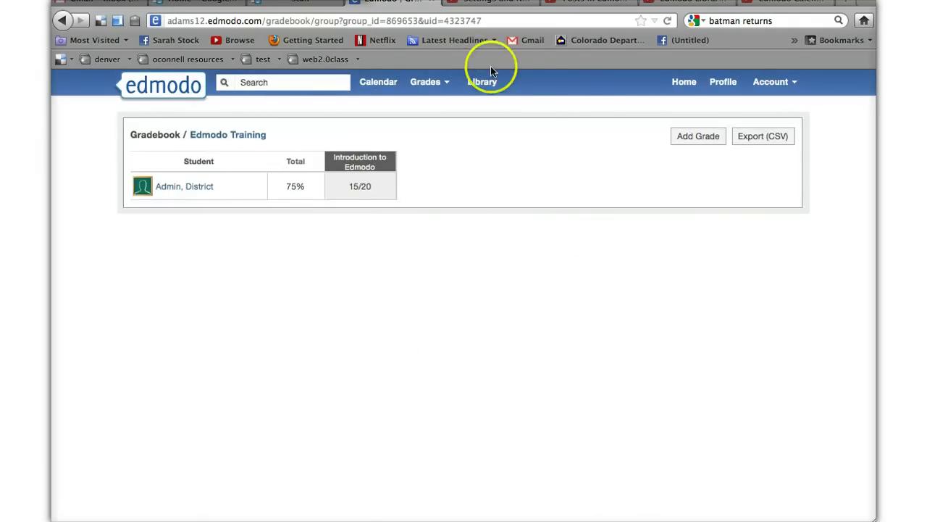
click(685, 83)
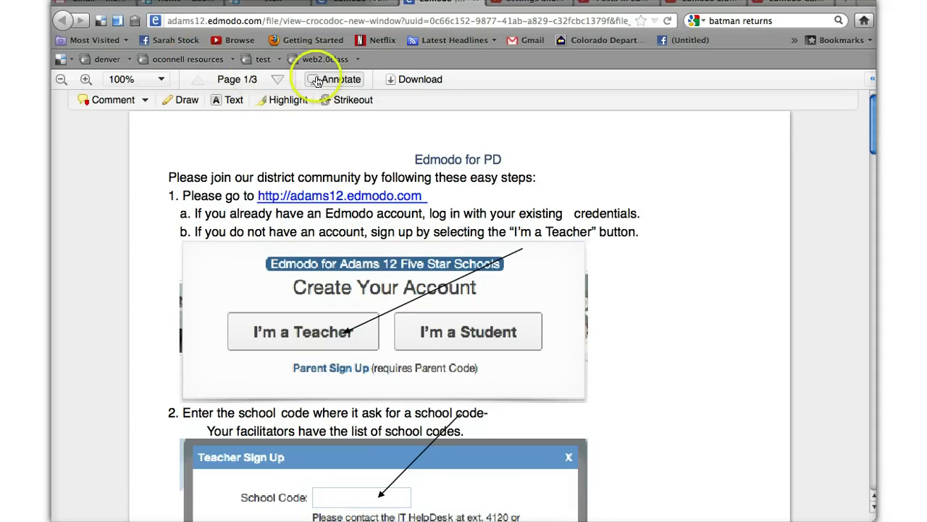
Add a point comment reading "this is spelled wrong" at the end of the first instruction lines, near "credentials"
click(348, 82)
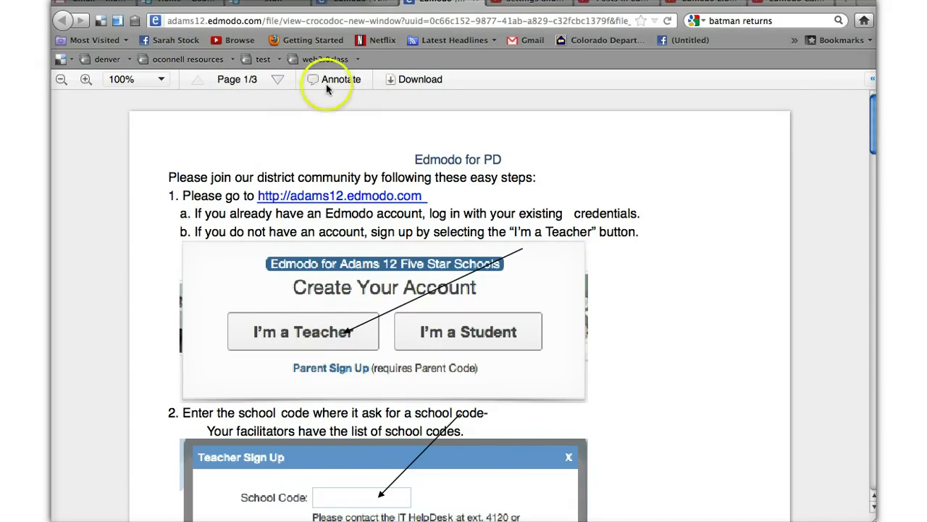
click(326, 80)
click(120, 100)
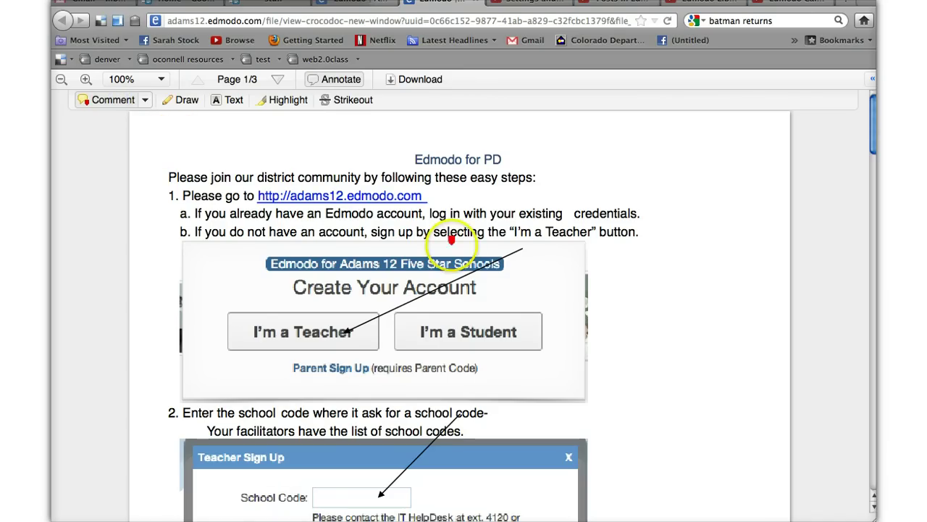
click(640, 221)
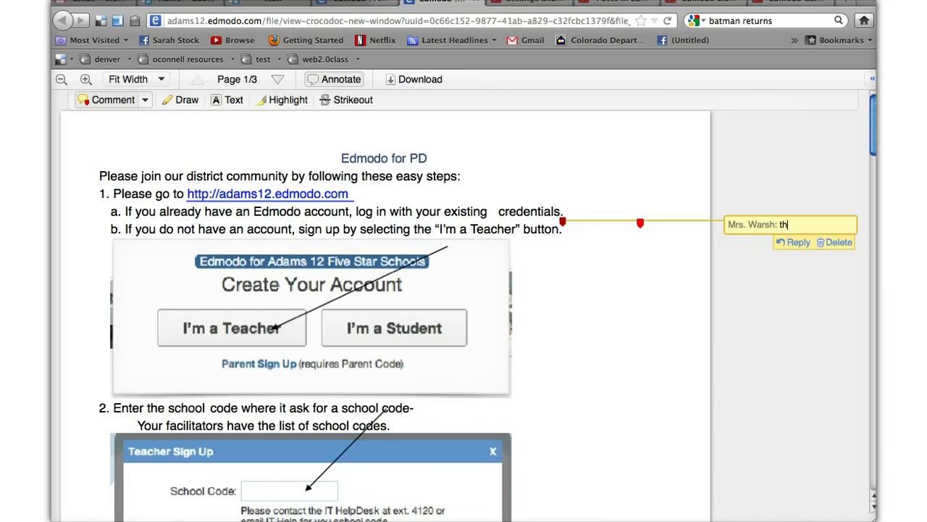
text(this is spelled wrong)
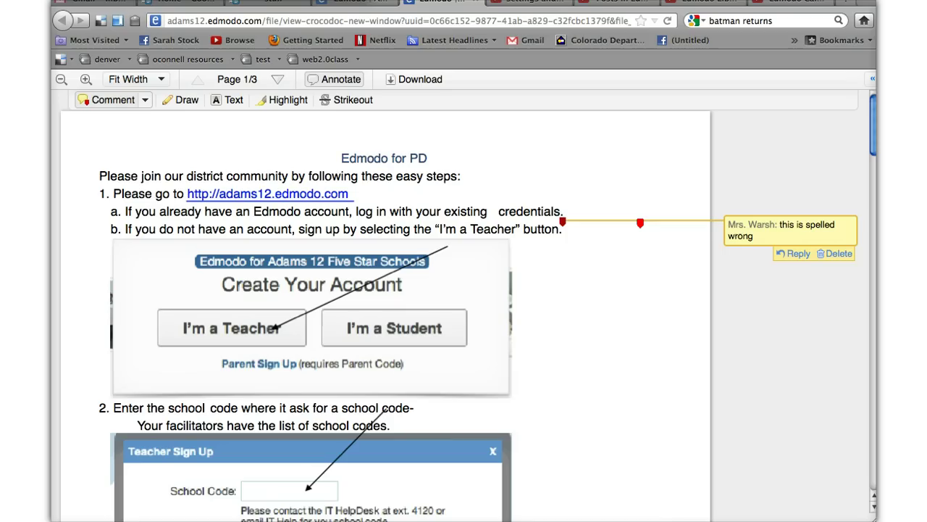
Highlight "ask for a school code-" in yellow under item 2 and strike out "Edmodo account" in line a
click(287, 100)
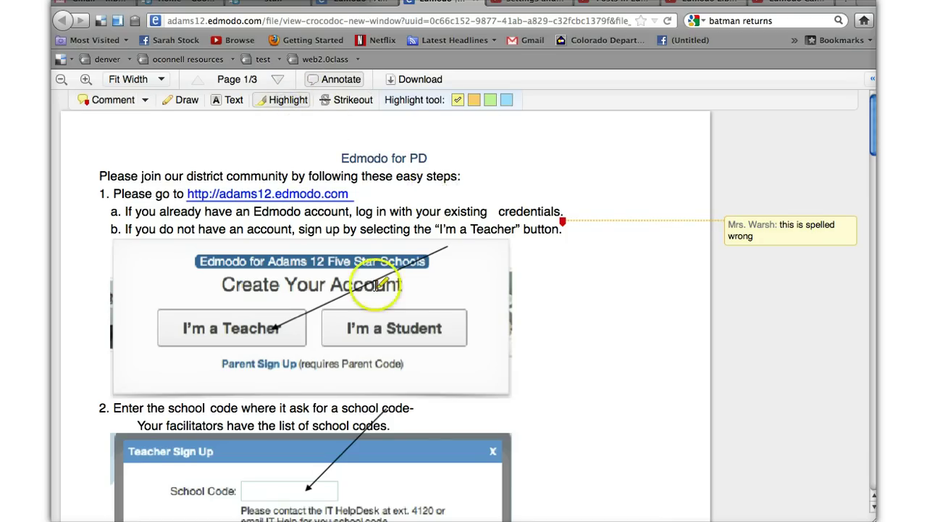
drag(297, 404, 416, 403)
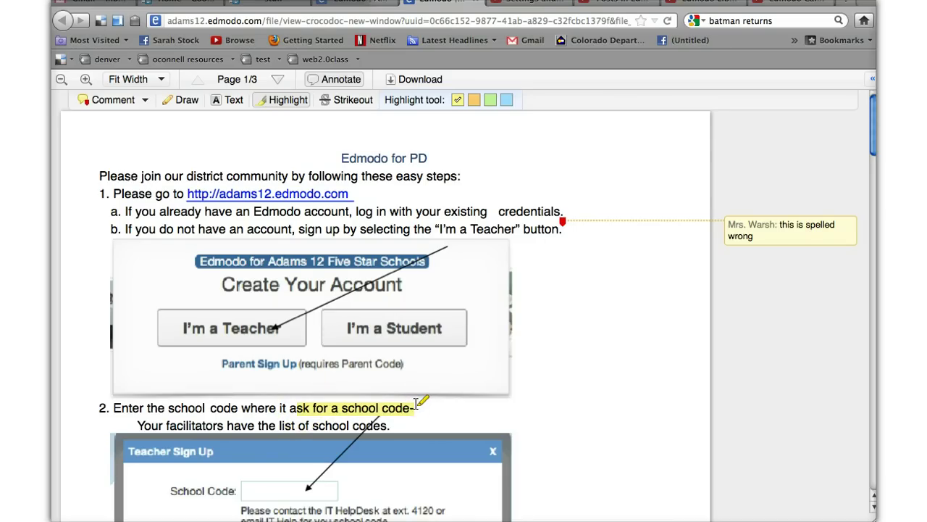
click(337, 99)
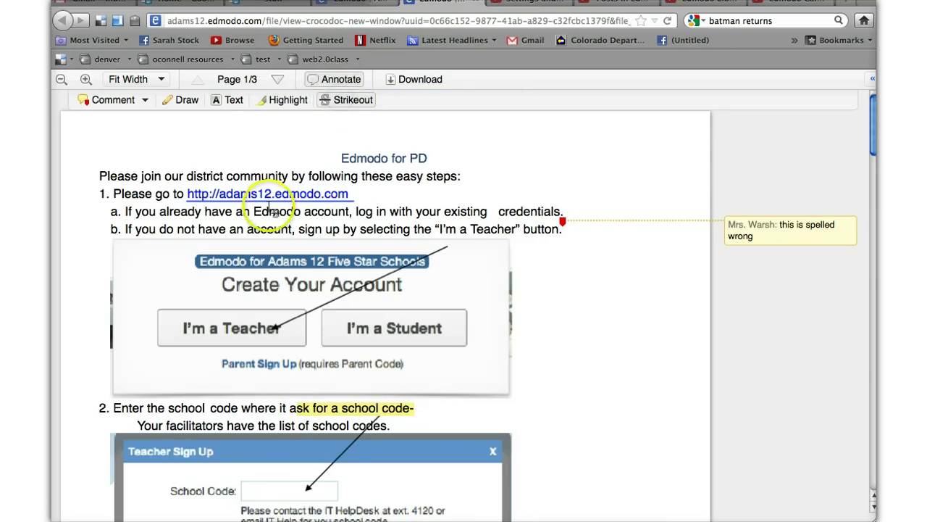
drag(257, 212, 349, 216)
click(187, 100)
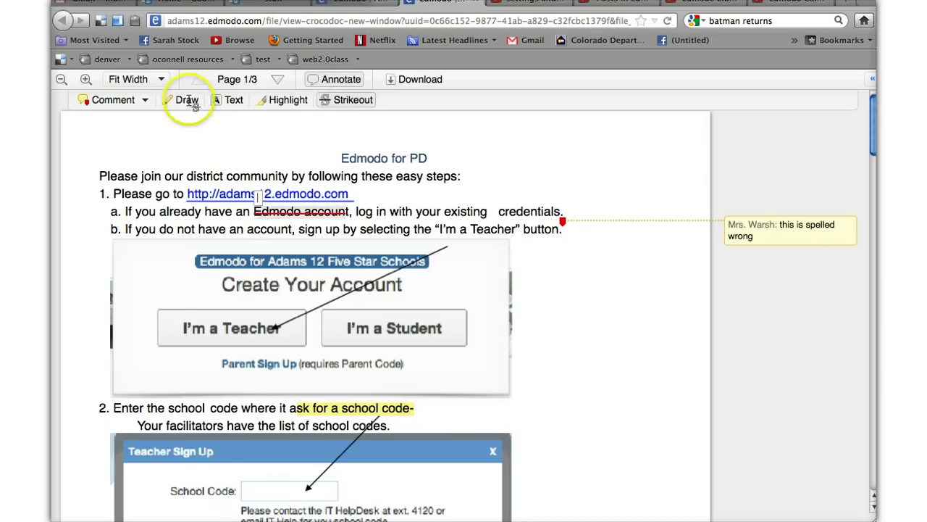
click(353, 102)
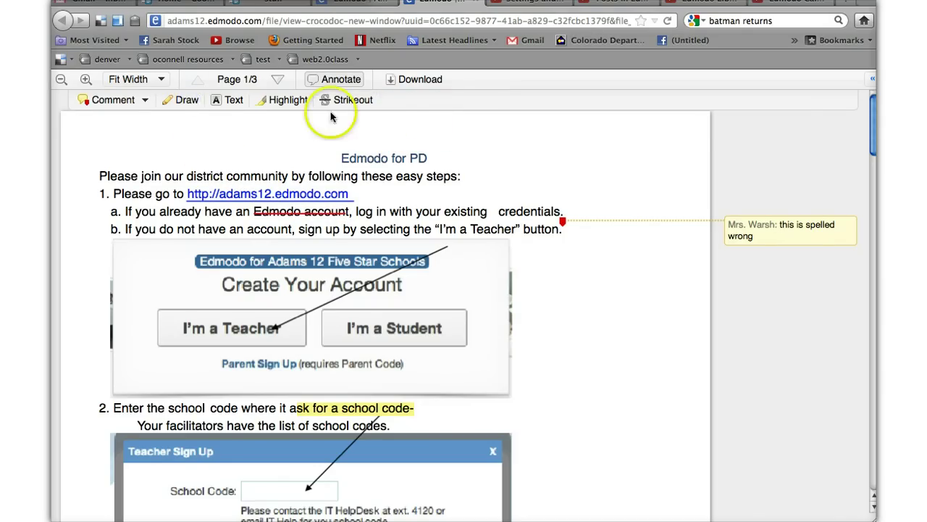
Draw a red freehand loop around the "I'm a Teacher" button in the document's first image
click(188, 102)
click(168, 275)
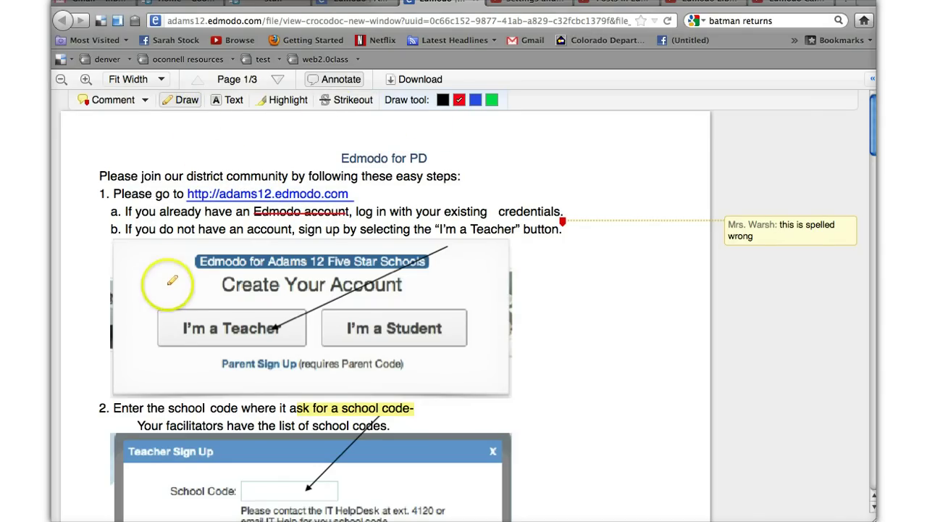
mouse_move(176, 348)
mouse_down()
mouse_move(319, 335)
mouse_move(161, 306)
mouse_up()
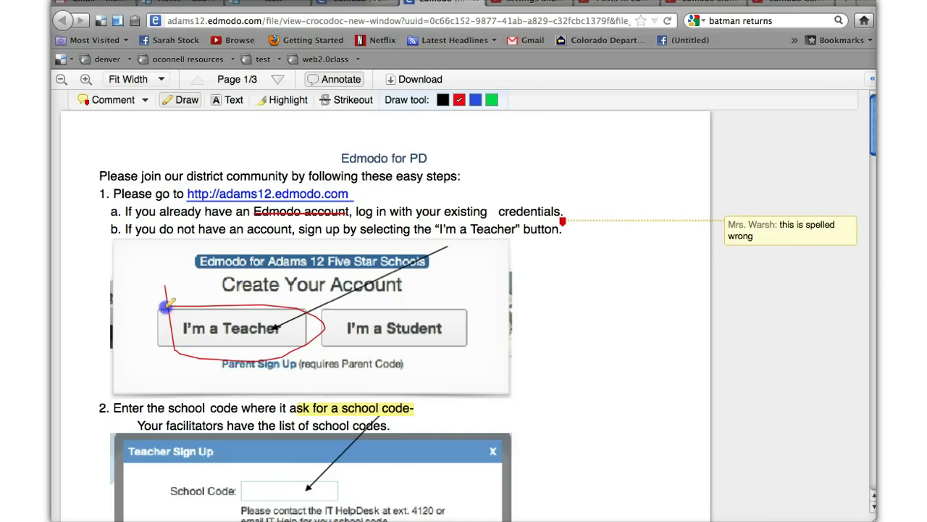
Add a point comment reading "make sure you click here" beside the Create Your Account image, and delete it
click(110, 98)
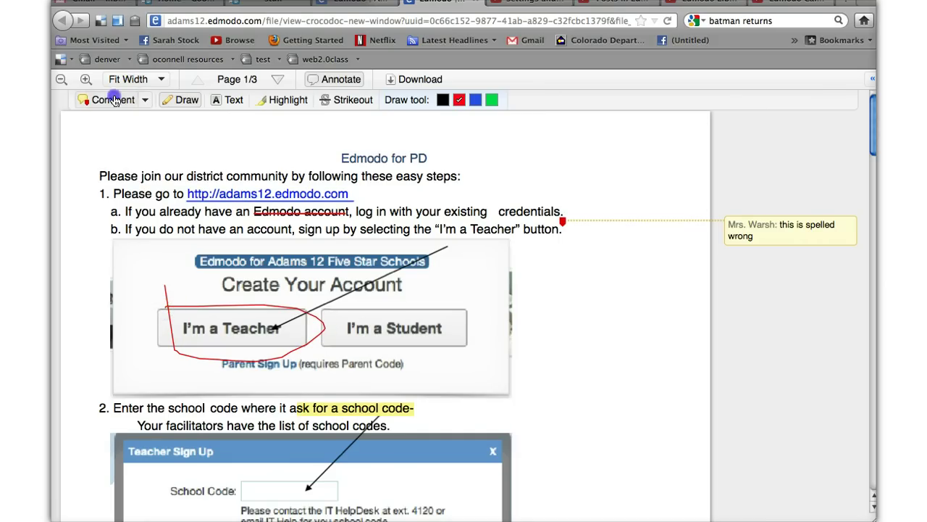
click(507, 323)
drag(507, 325, 514, 319)
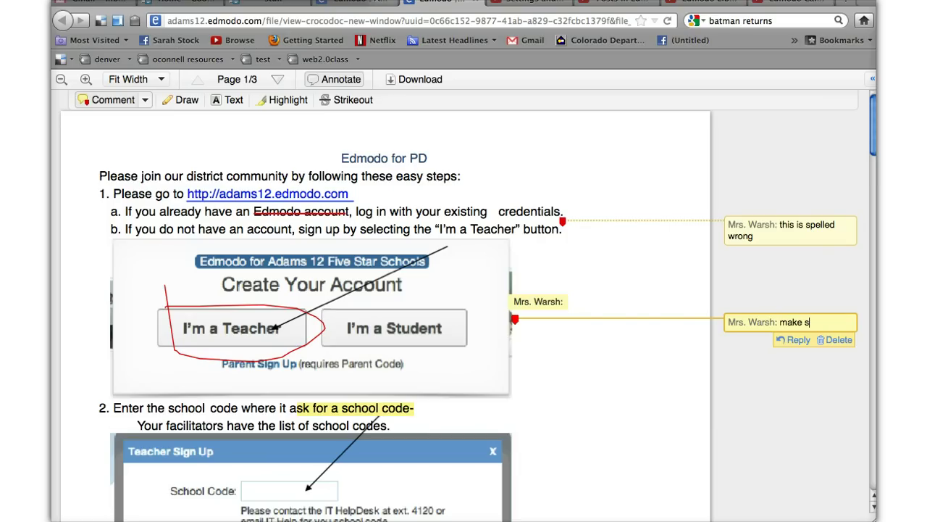
text(make sure you click here)
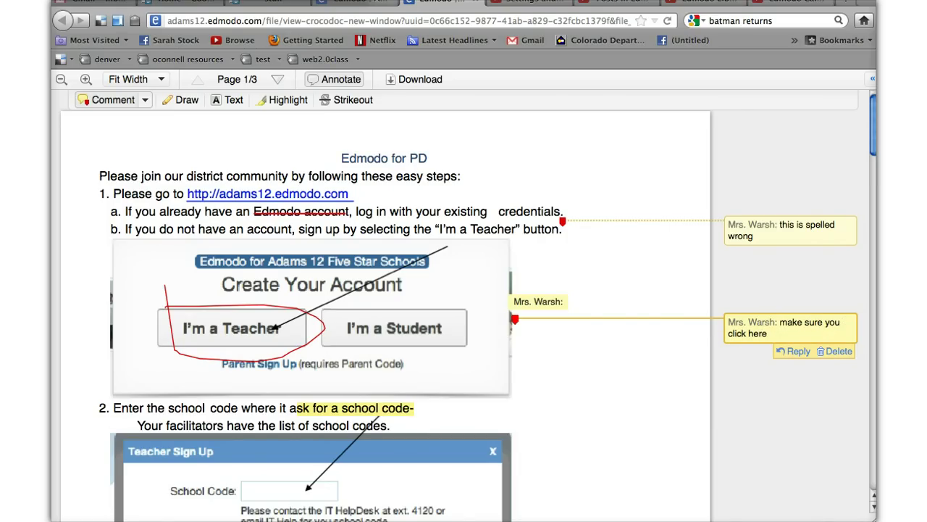
click(836, 352)
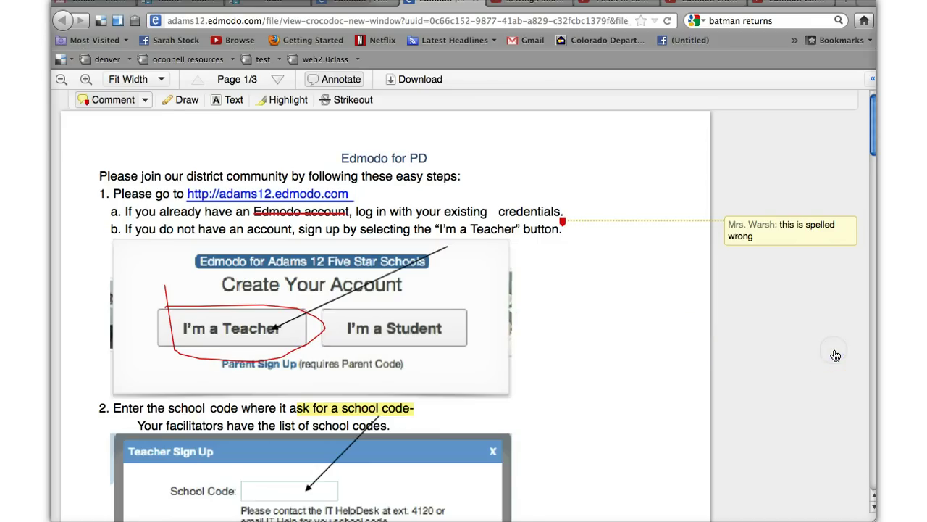
Close the annotated document and return to the assignment submission page
click(811, 236)
click(477, 6)
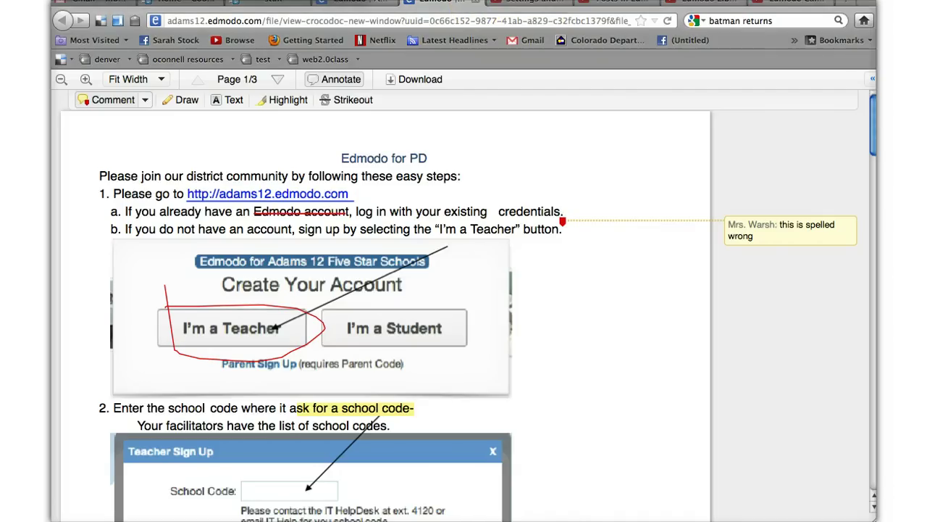
click(477, 7)
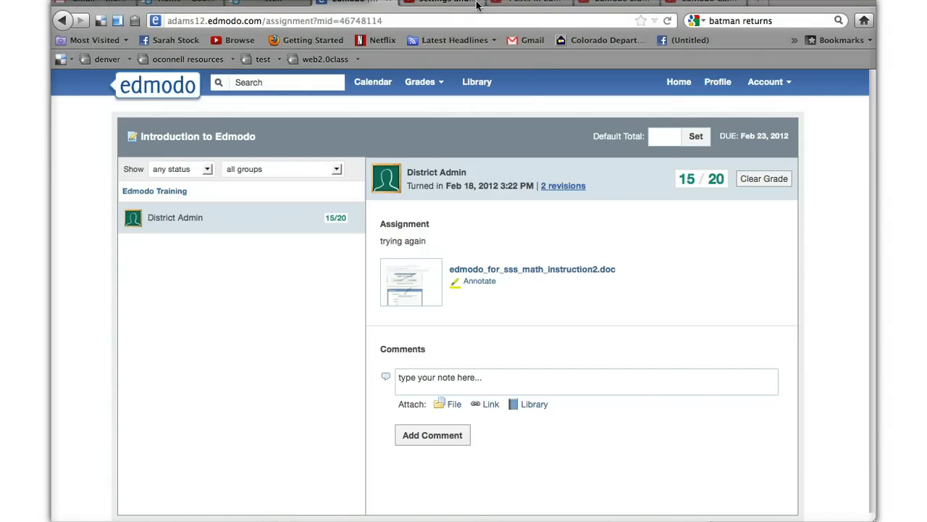
Post the comment "if you want a better grade fix the items i annotated." on the submission
click(790, 229)
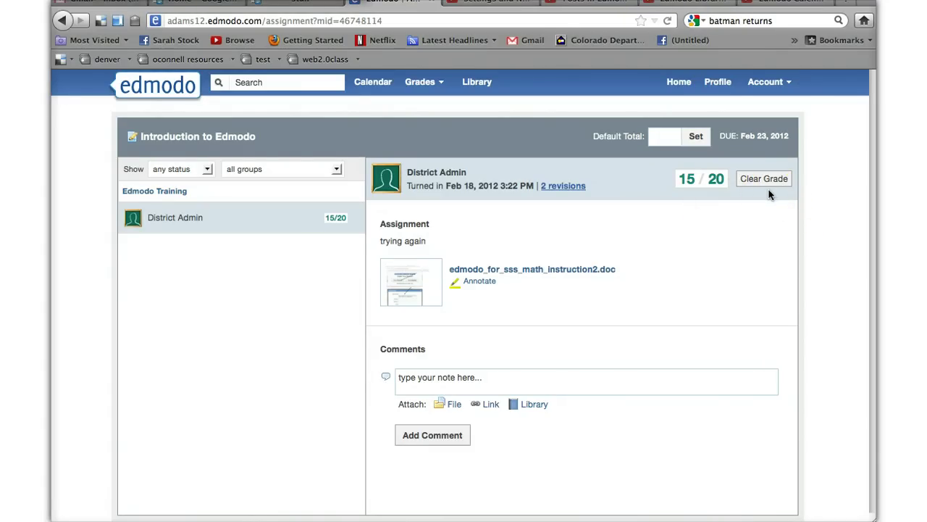
click(421, 380)
text(if you want a better grade fix the items )
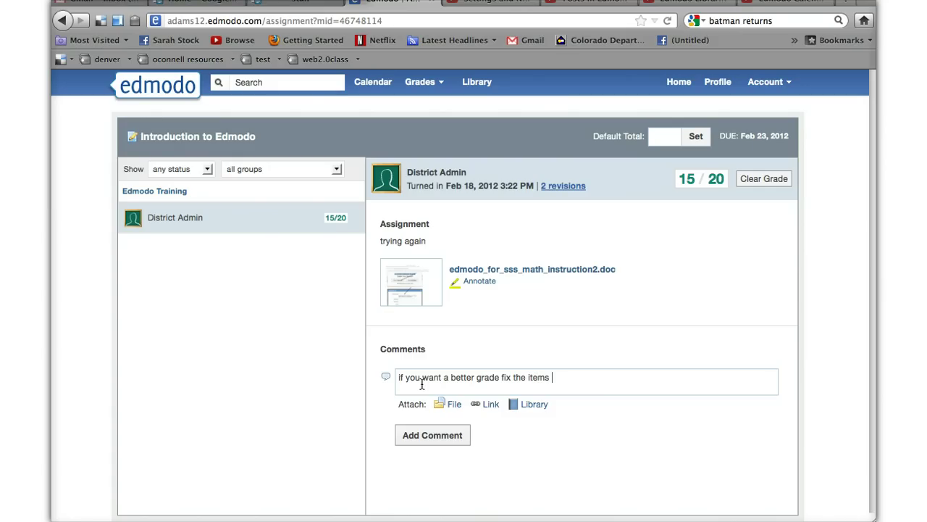
text(i annotated.)
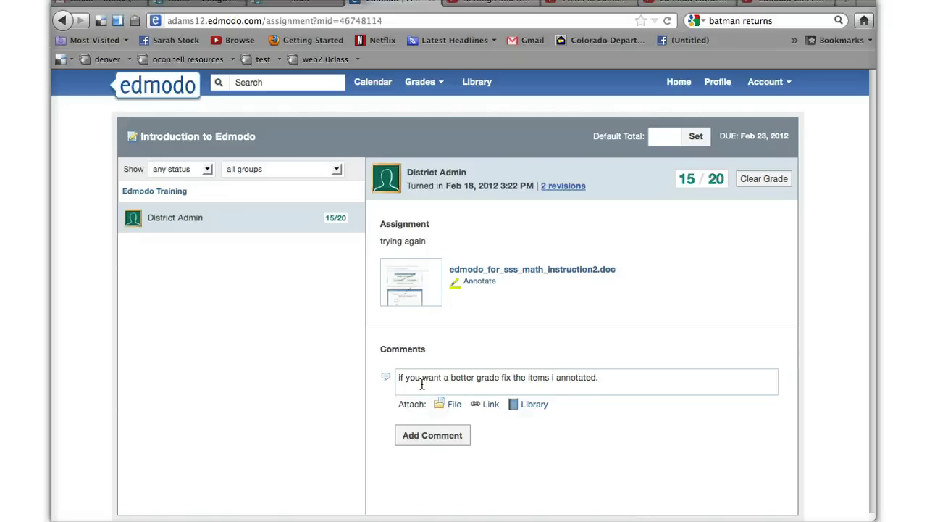
click(431, 440)
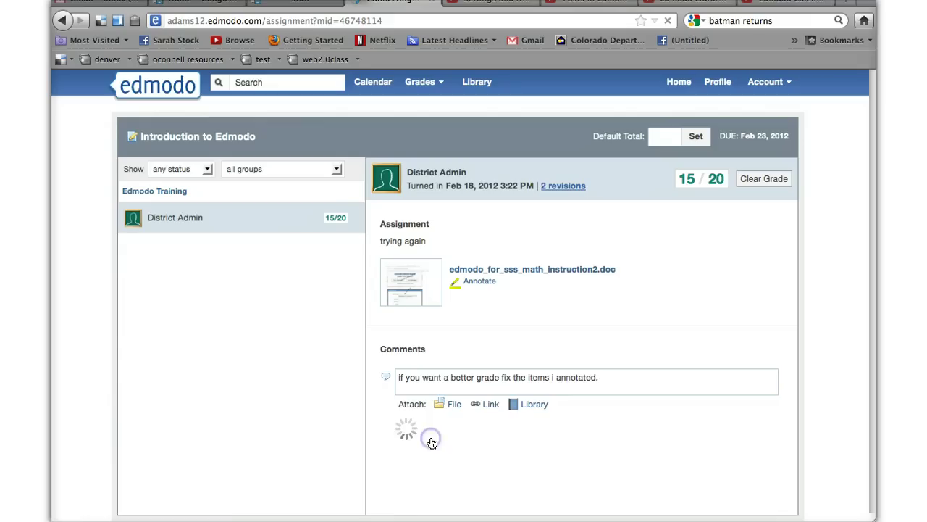
Reopen the annotated document to review its markup
click(358, 376)
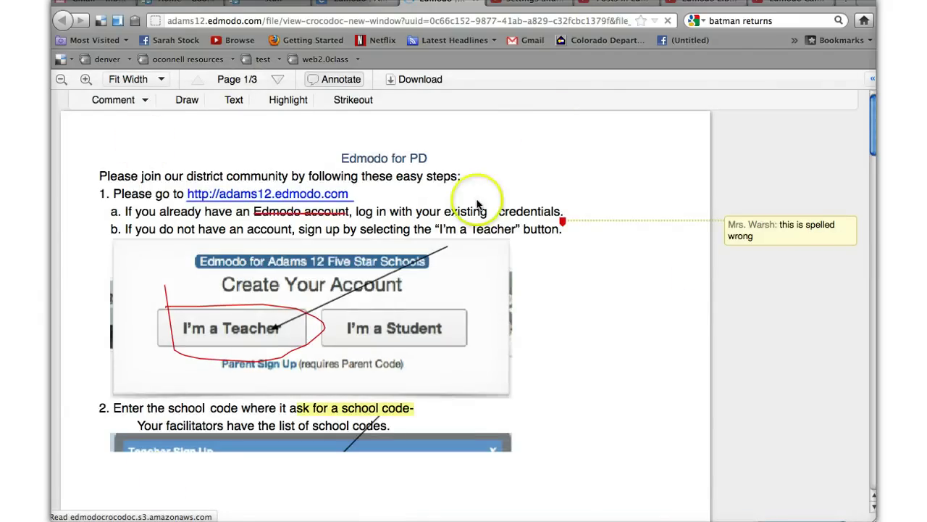
Place a blank point comment beside the Create Your Account image, and draw a blue freehand loop around the "Edmodo for PD" heading
click(118, 100)
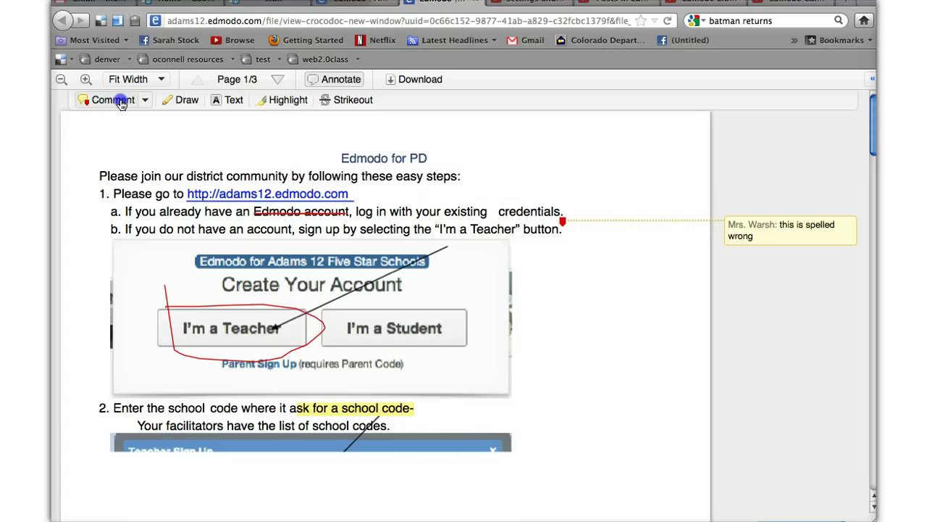
click(523, 299)
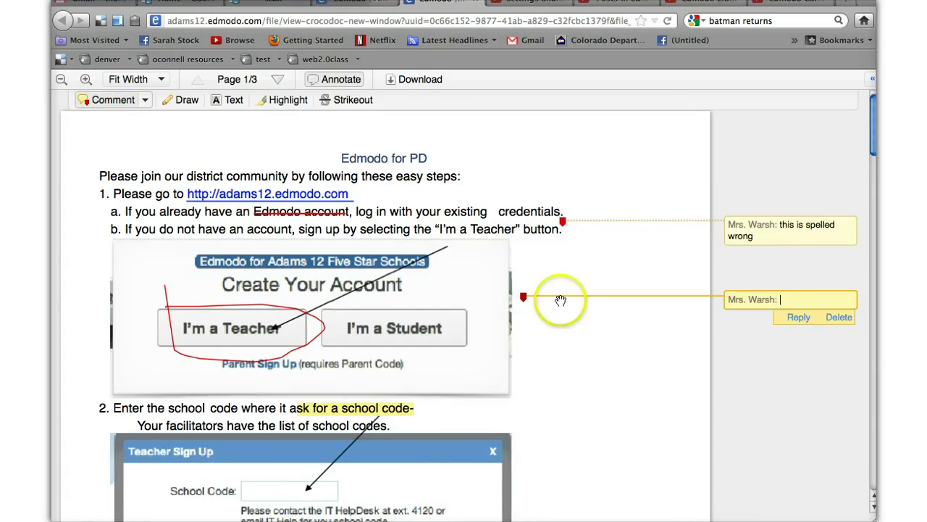
click(188, 105)
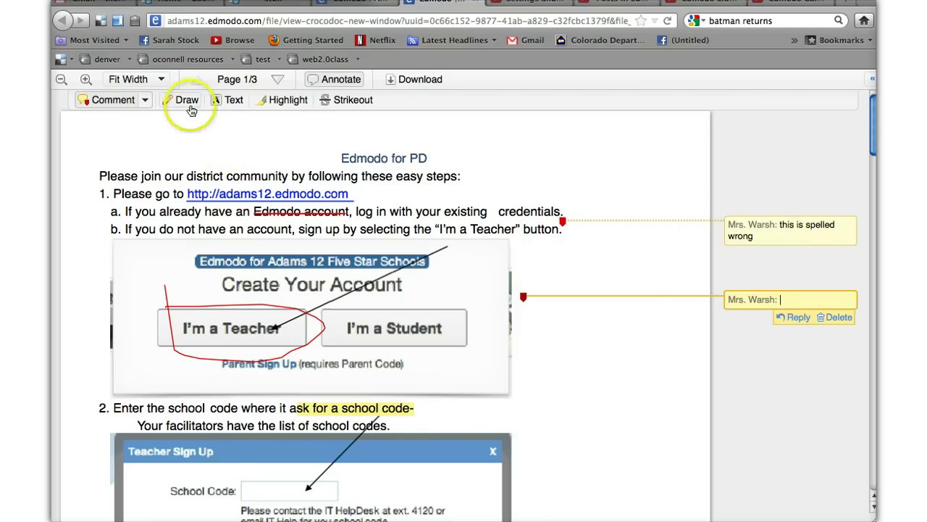
click(476, 100)
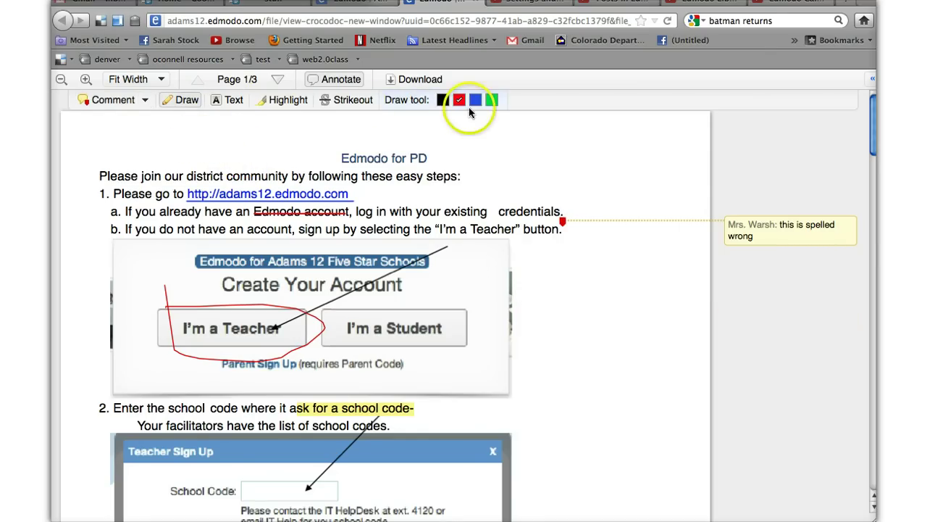
mouse_move(302, 162)
mouse_down()
mouse_move(476, 169)
mouse_move(275, 124)
mouse_move(342, 150)
mouse_up()
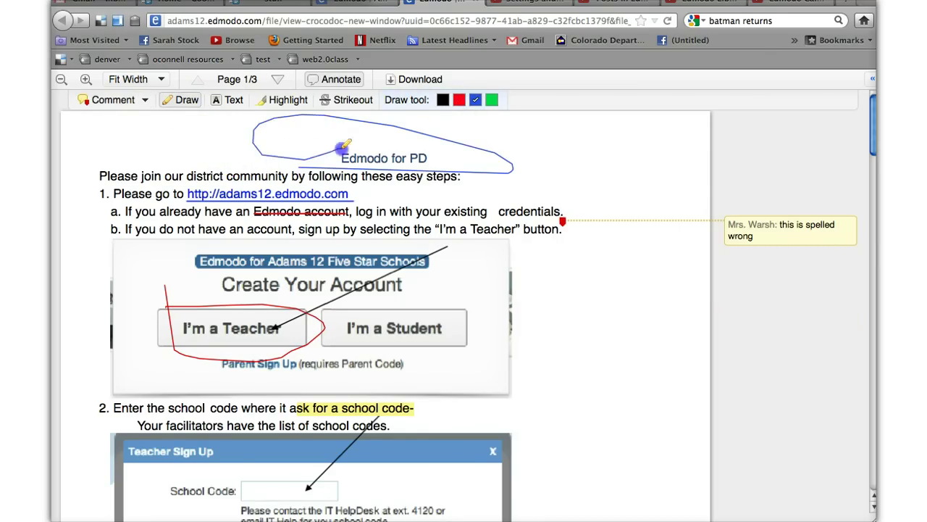
Add a black 12pt text annotation reading "dfshdsakhd" in the blank area above the document's first line
click(232, 100)
click(125, 126)
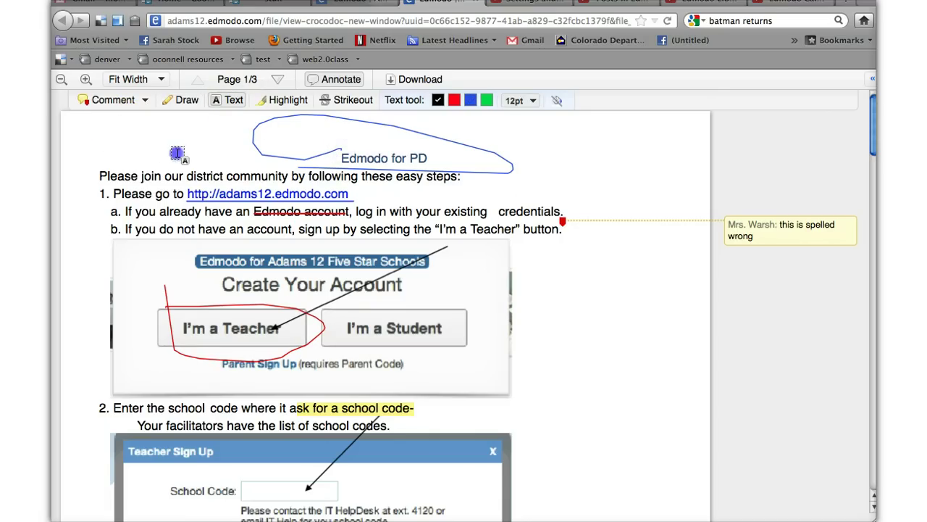
text(dfshdsakhd)
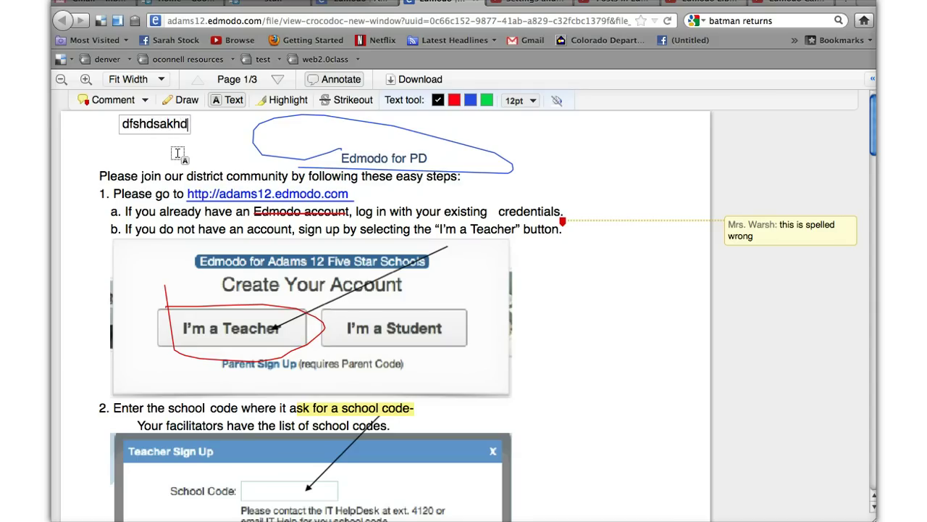
click(308, 130)
Switch to the browser window with the student's account and open the graded "Introduction to Edmodo" assignment
click(388, 62)
click(478, 5)
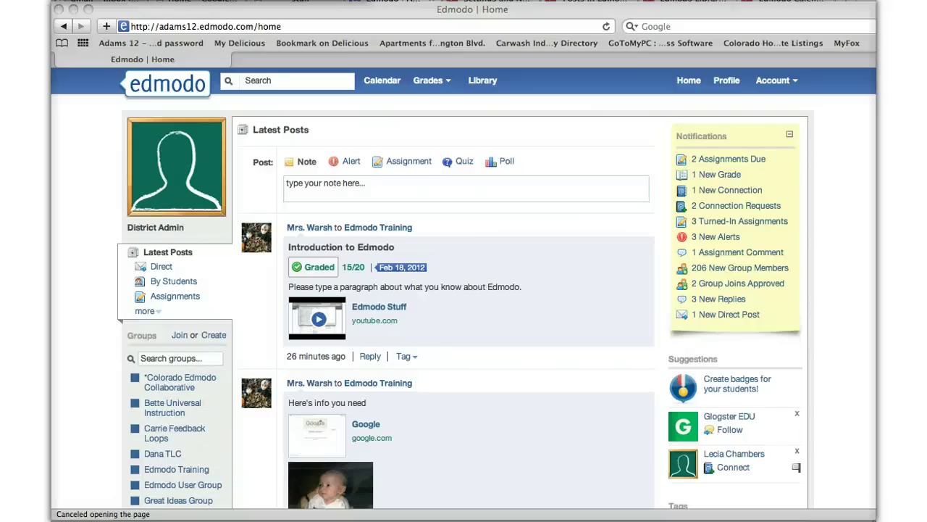
click(316, 268)
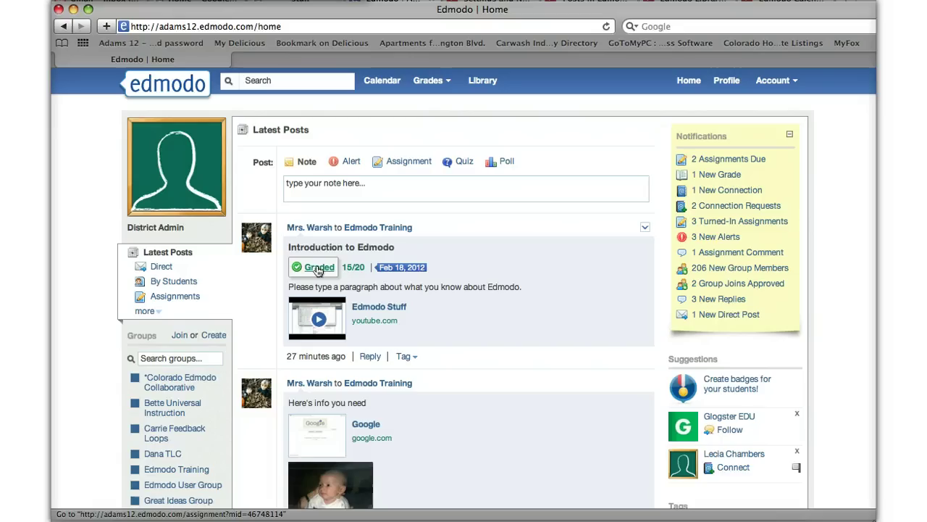
click(317, 270)
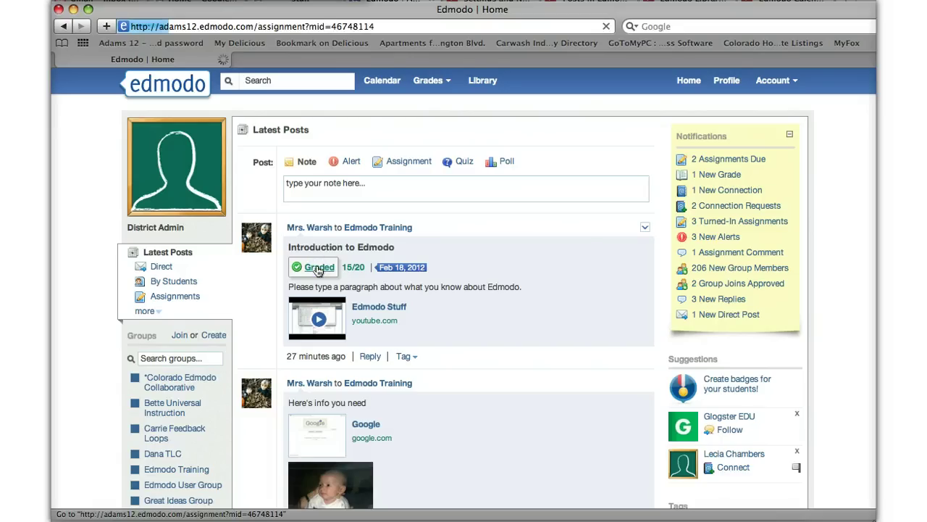
click(319, 269)
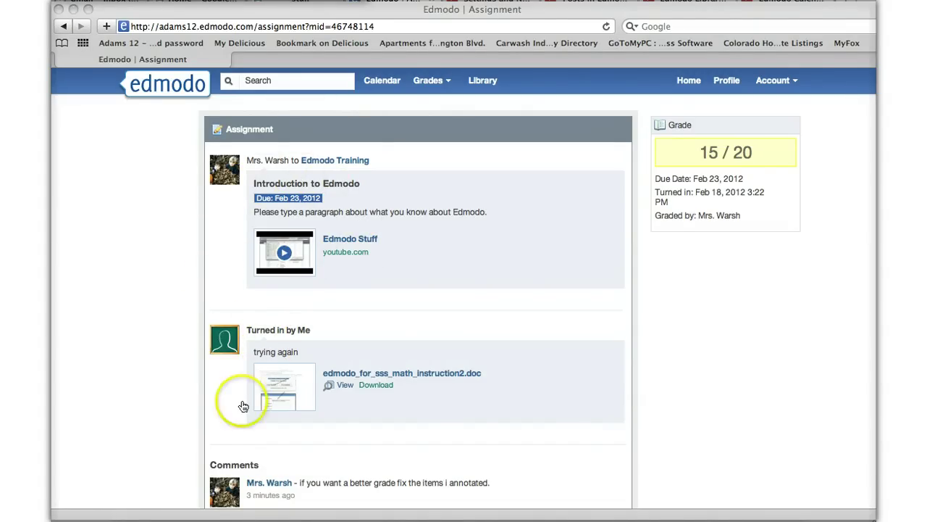
Preview the turned-in edmodo_for_sss_math_instruction2.doc, examine the teacher's markup and margin comment, and close the preview
click(345, 387)
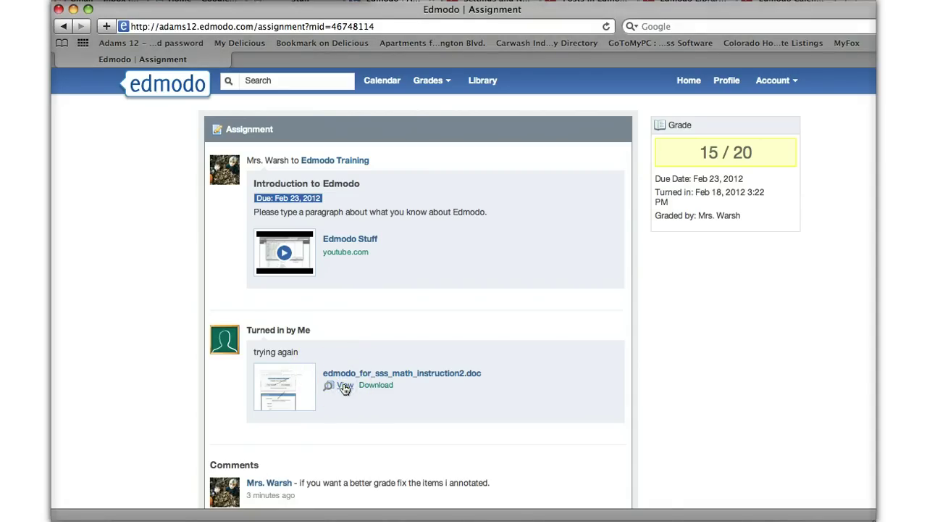
click(345, 388)
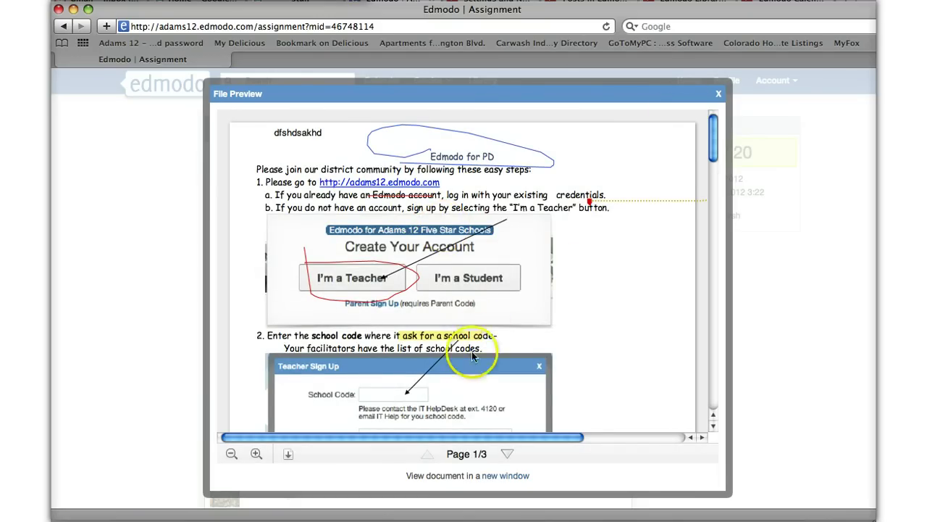
drag(465, 435, 598, 436)
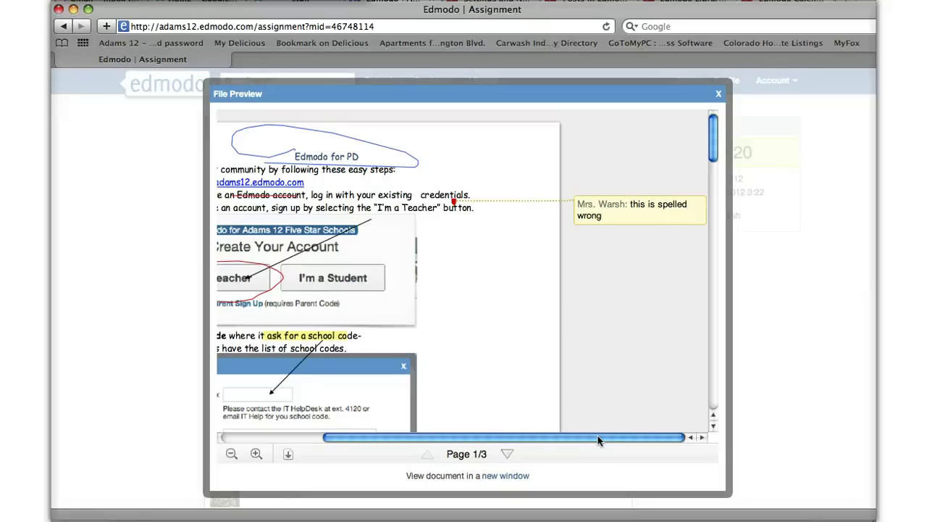
click(717, 96)
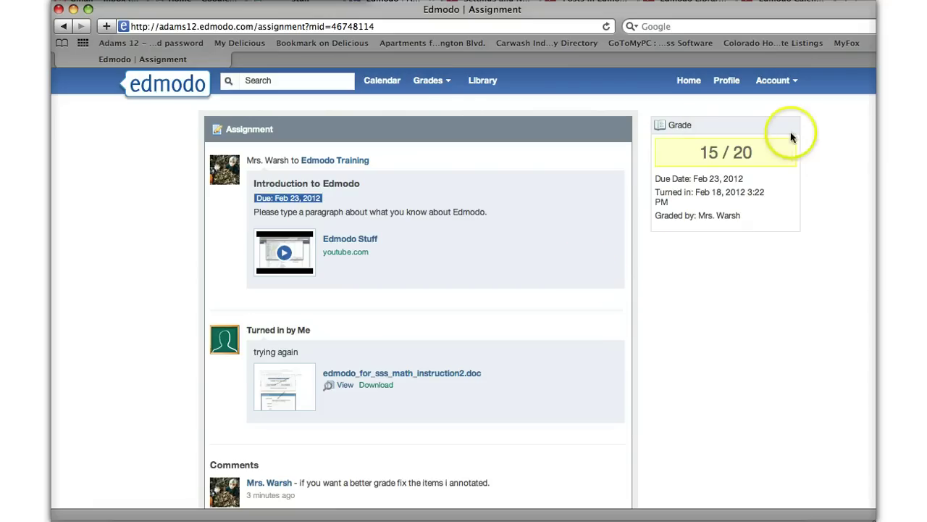
Write a comment on the assignment reading "All fixed" followed by the teacher's title and surname
scroll(441, 265, down, 3)
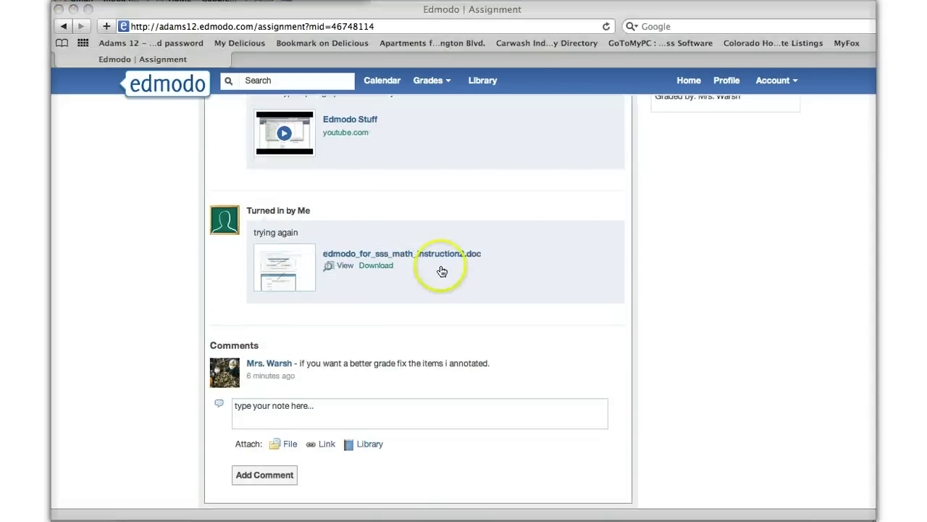
click(251, 409)
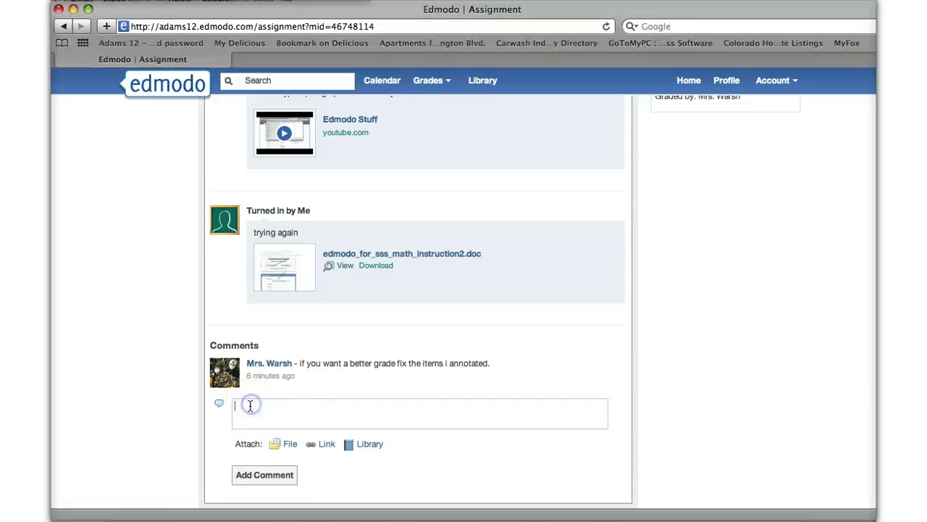
click(262, 407)
text(All fixed Mr)
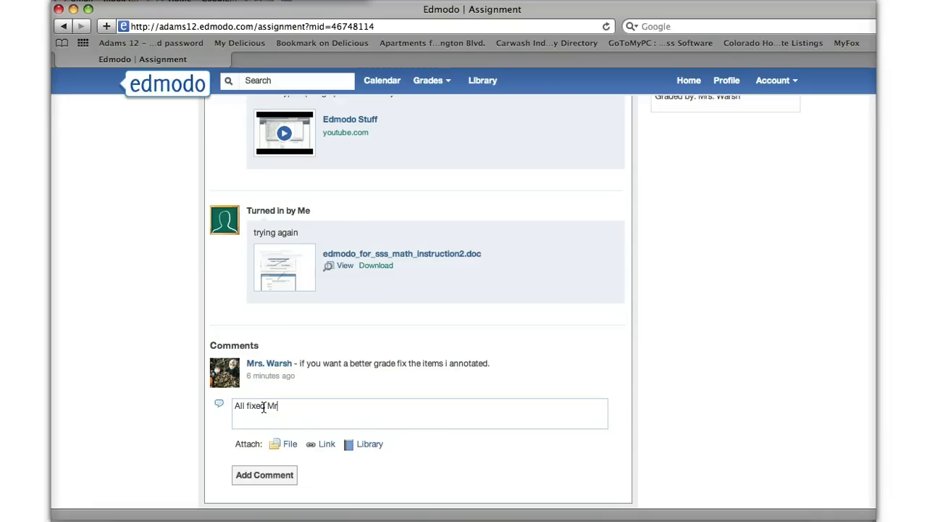
text(s Warsh)
Attach the card .docx file from the Documents folder to the comment and post it
click(285, 453)
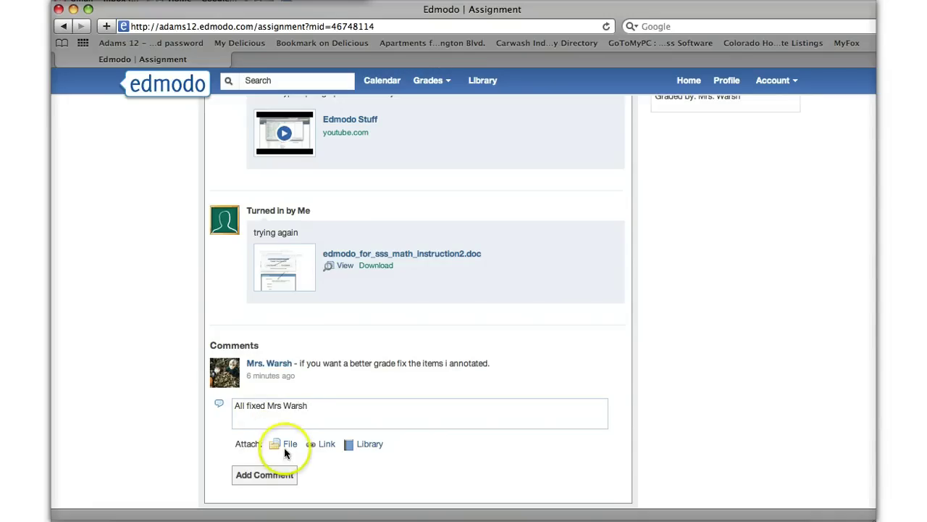
click(289, 444)
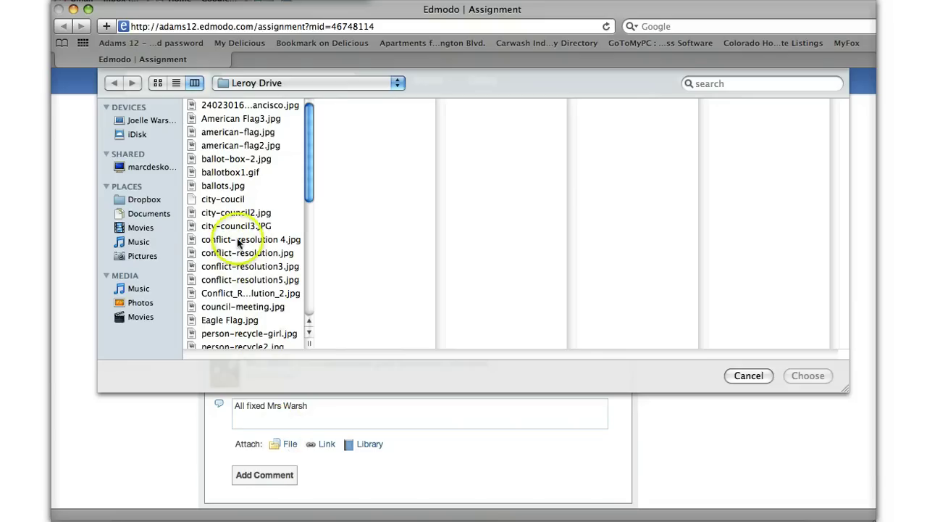
click(160, 214)
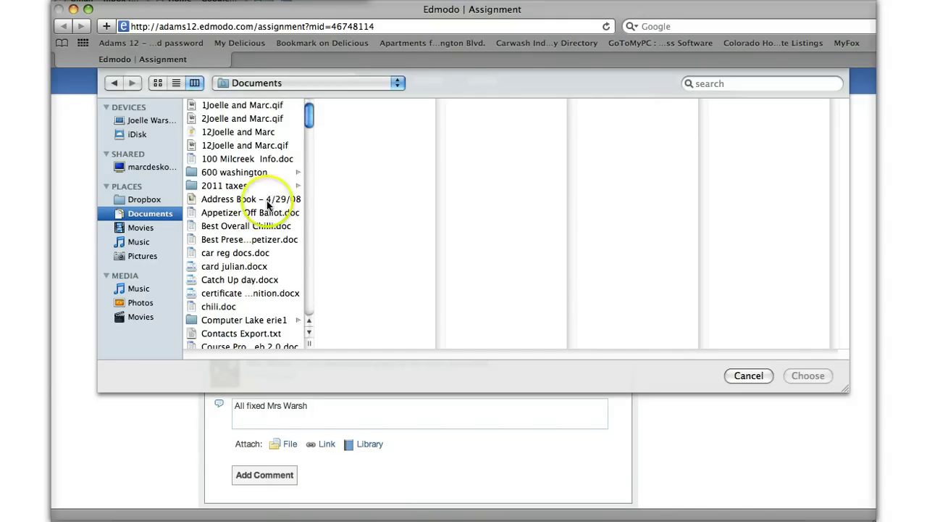
click(239, 267)
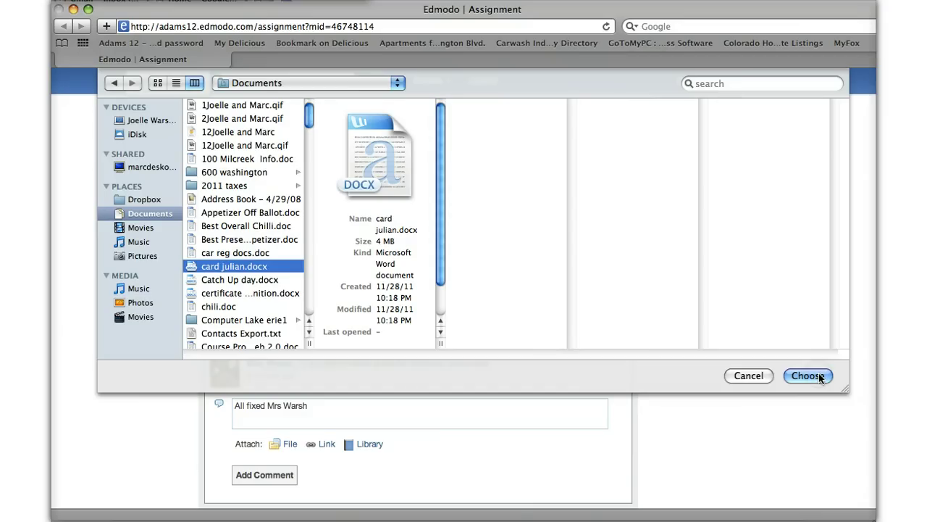
click(819, 376)
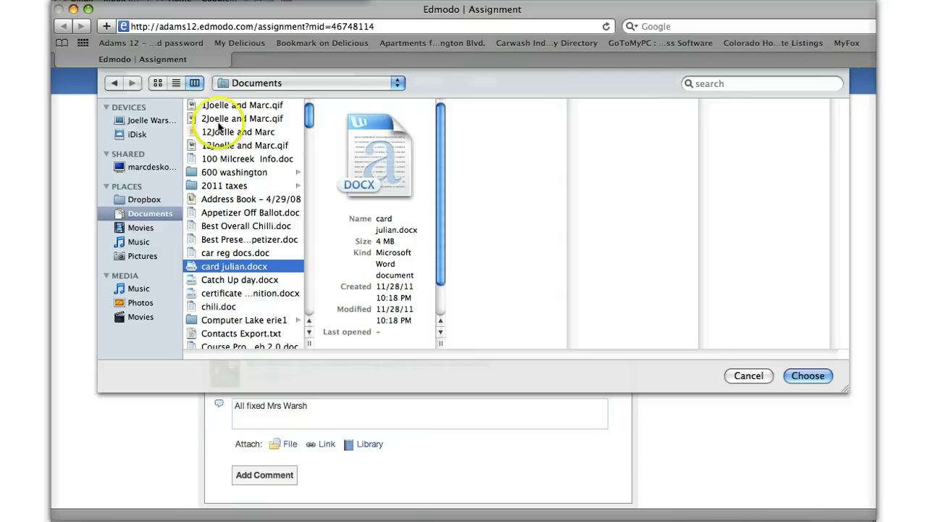
click(807, 375)
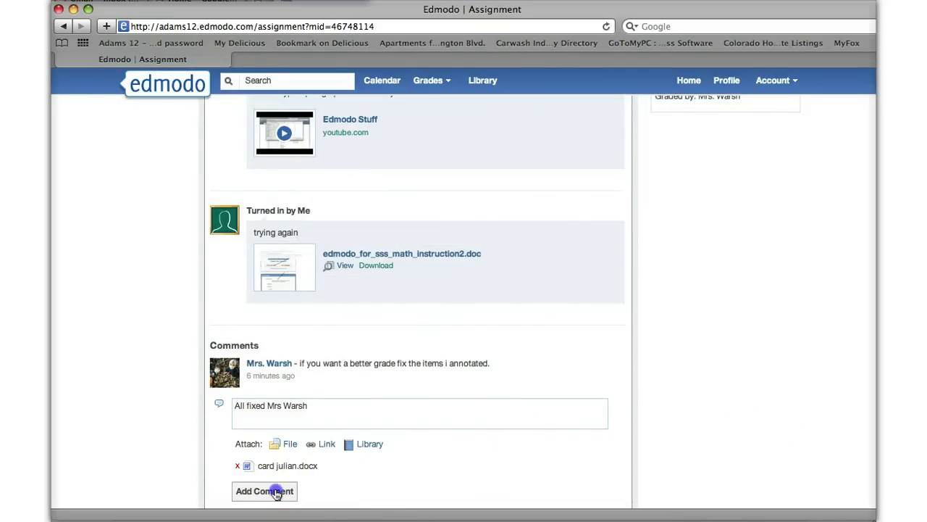
click(271, 491)
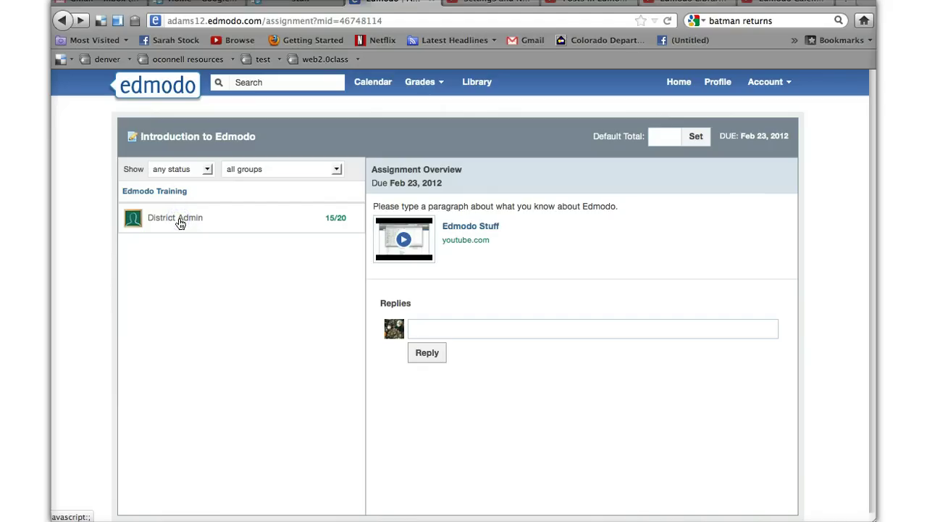
Open the District Admin submission in the teacher's account, clear its grade, and regrade it as 19 out of 20
click(179, 222)
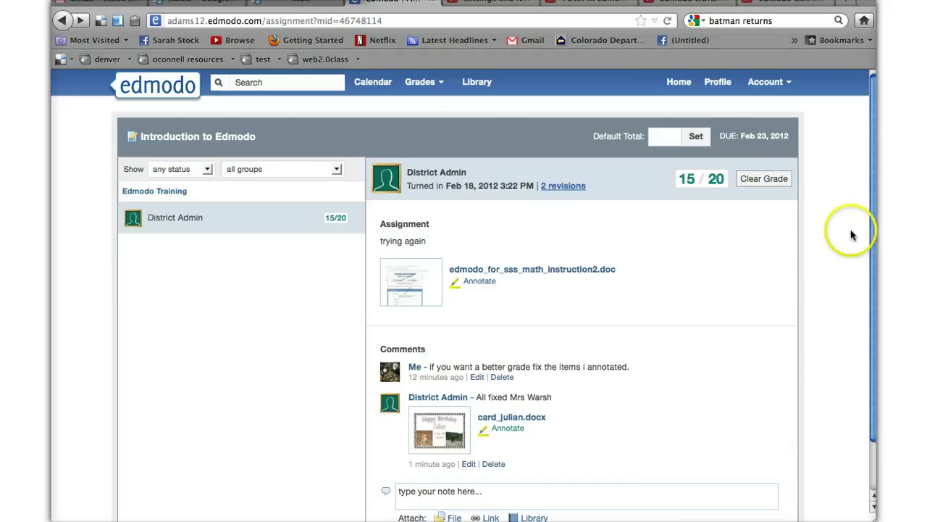
drag(870, 224, 872, 259)
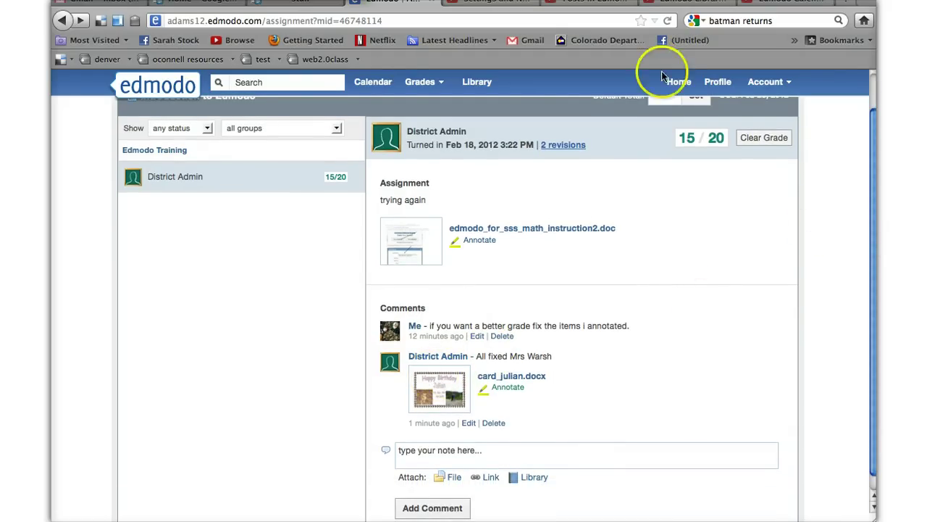
click(754, 138)
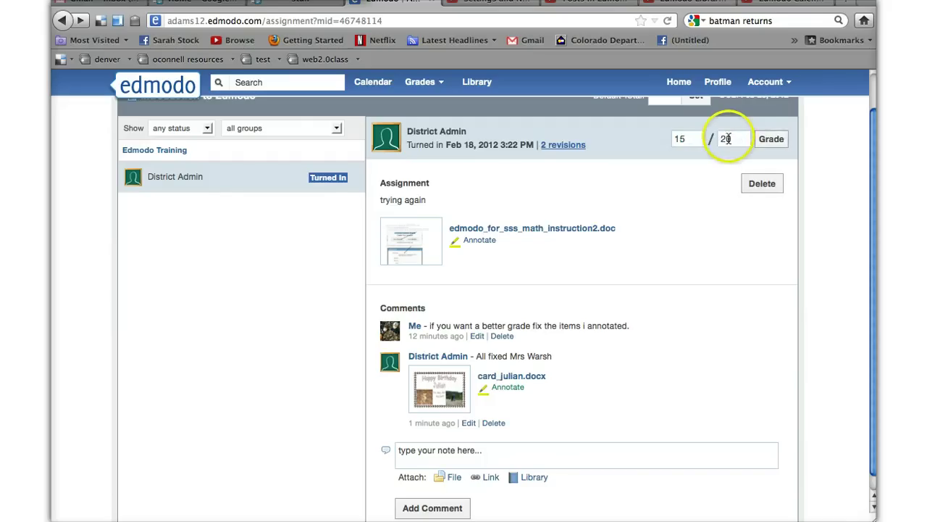
drag(677, 137, 658, 136)
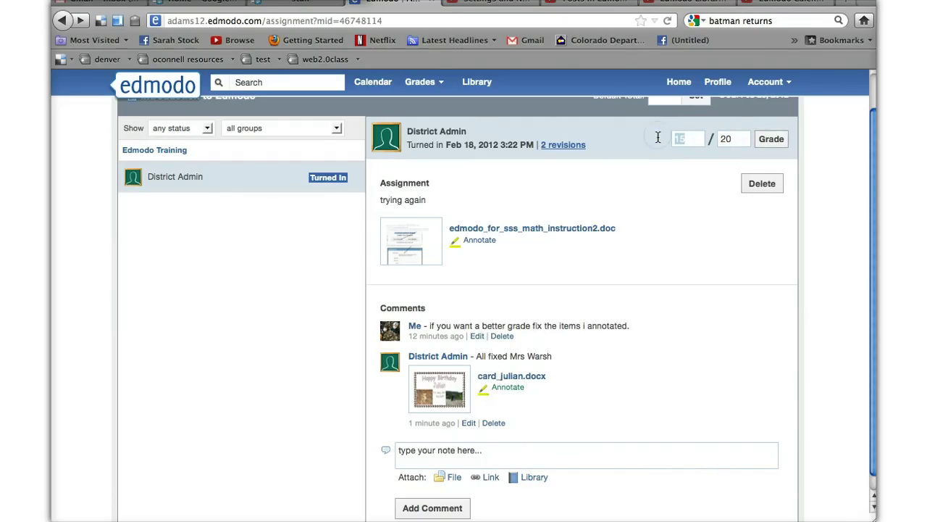
click(771, 138)
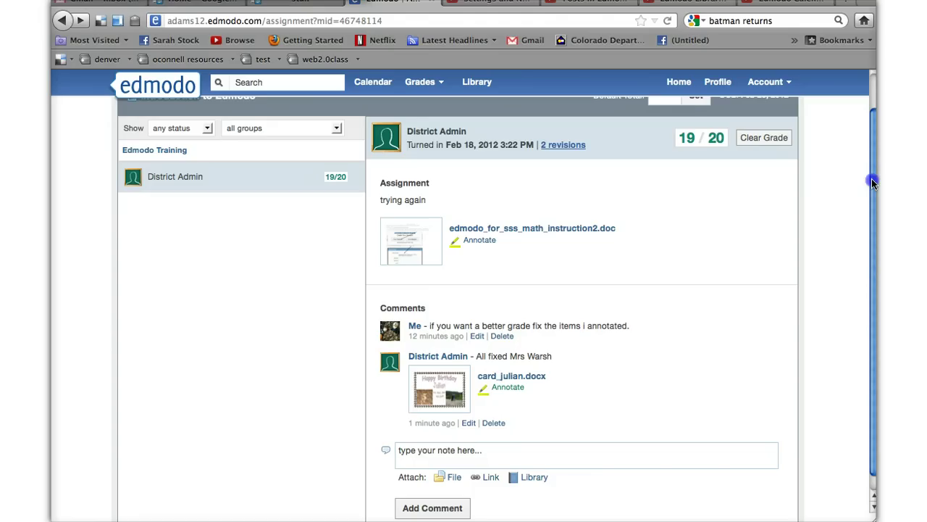
scroll(870, 146, up, 2)
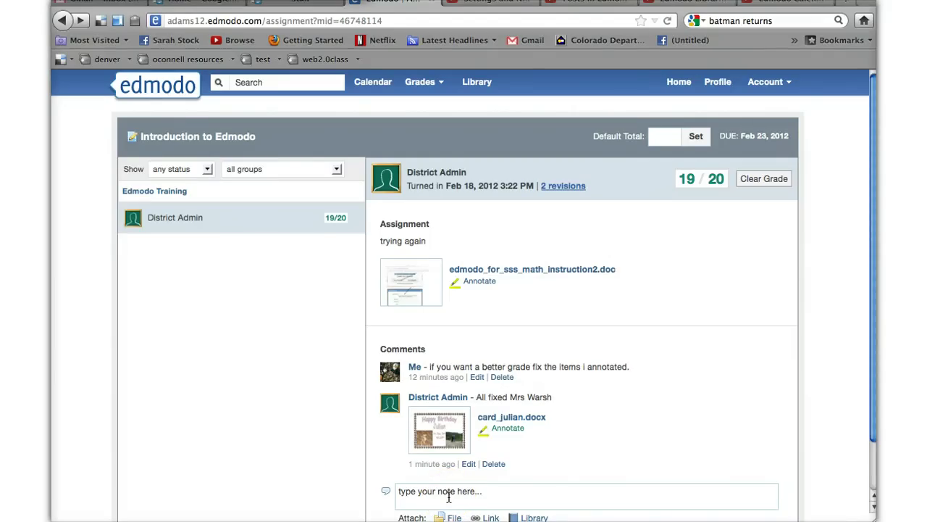
click(377, 99)
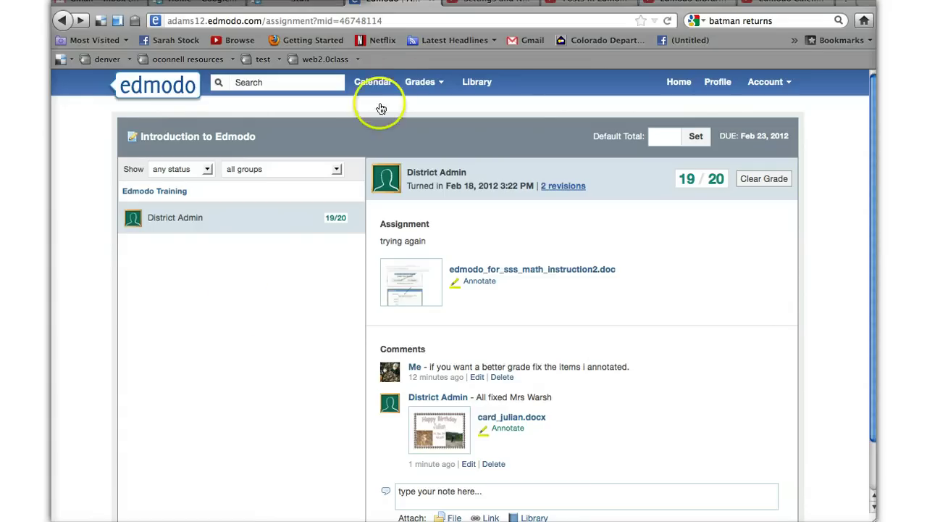